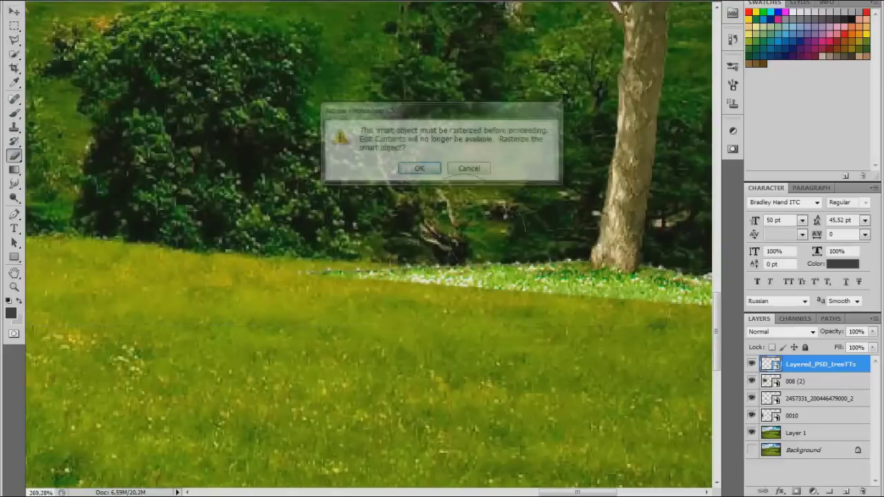
Step: Confirm rasterizing the tree layer after moving it to the meadow's right edge
key(Return)
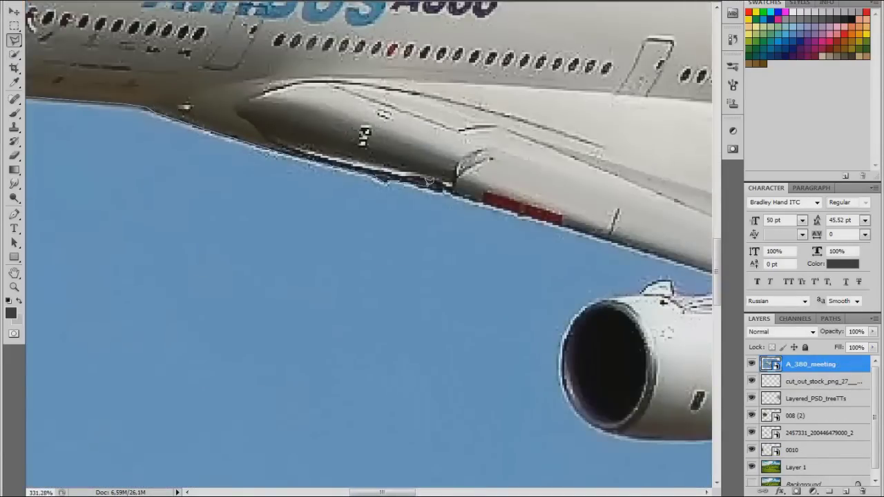
Step: Trace the A380's outline with the Polygonal Lasso around wings, engines, tail fin and nose
drag(428, 178, 57, 61)
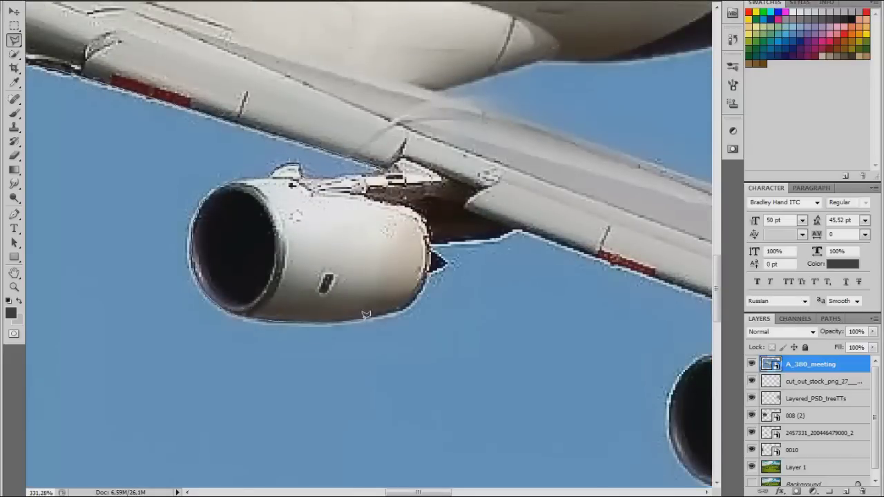
drag(464, 236, 575, 312)
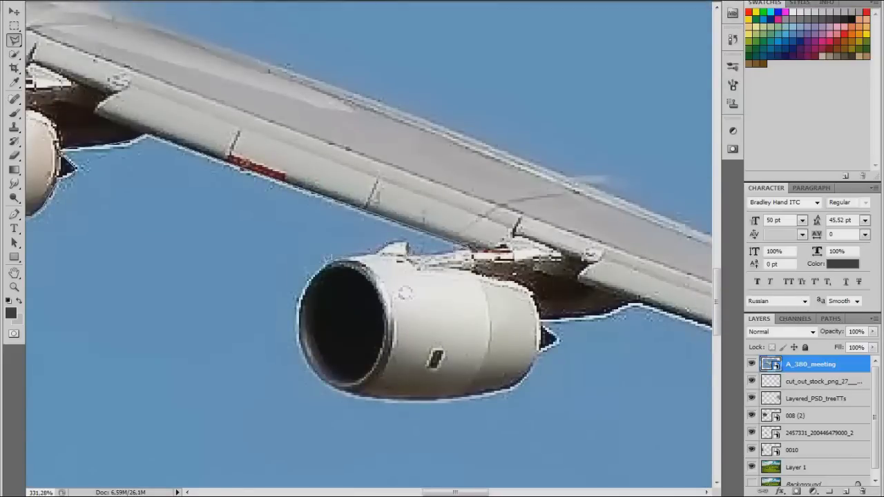
drag(455, 492, 535, 492)
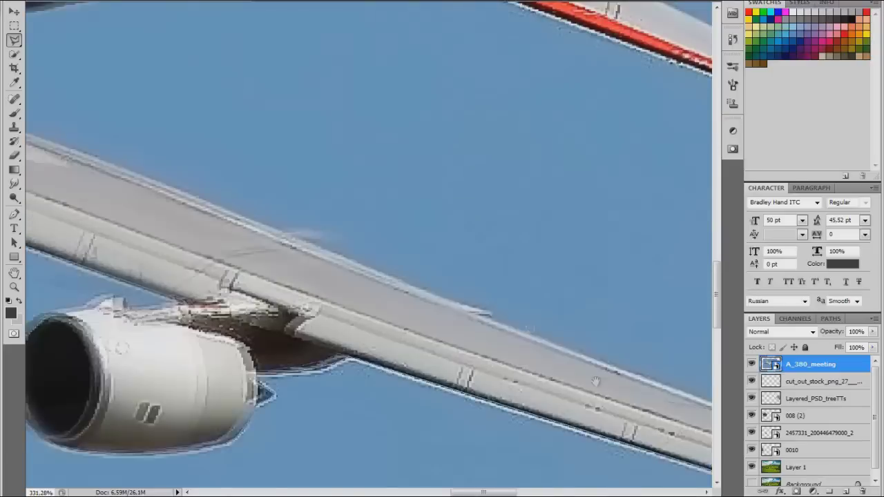
drag(276, 138, 438, 266)
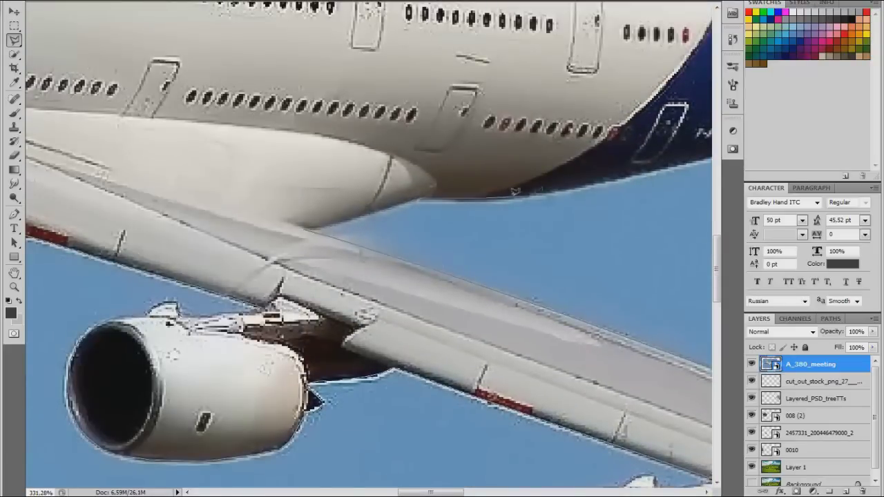
drag(546, 190, 419, 314)
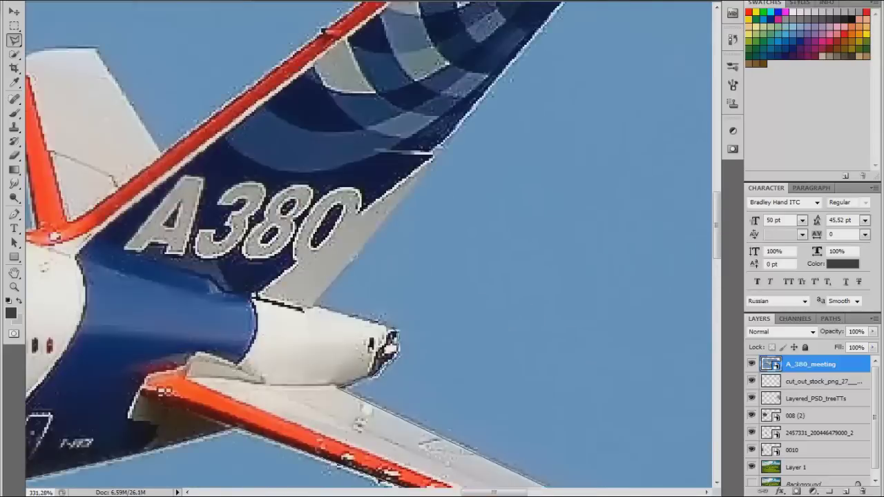
mouse_move(419, 314)
mouse_down()
mouse_move(448, 185)
mouse_move(424, 273)
mouse_up()
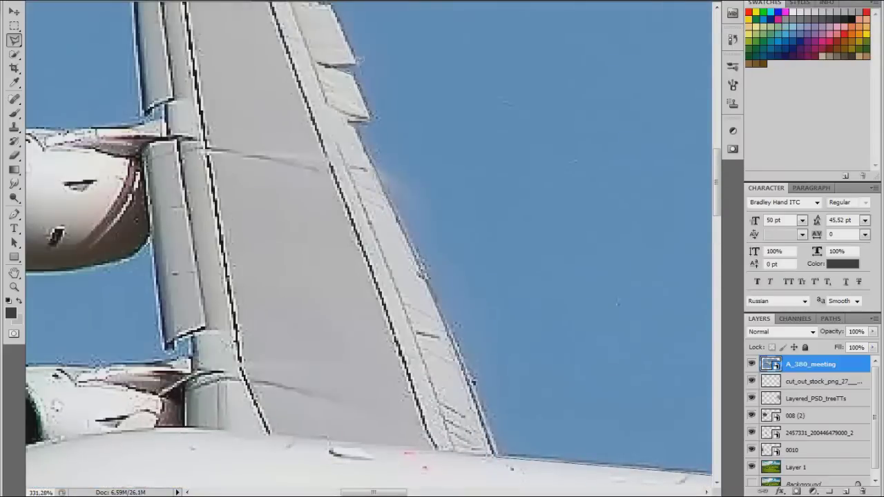
drag(344, 117, 249, 235)
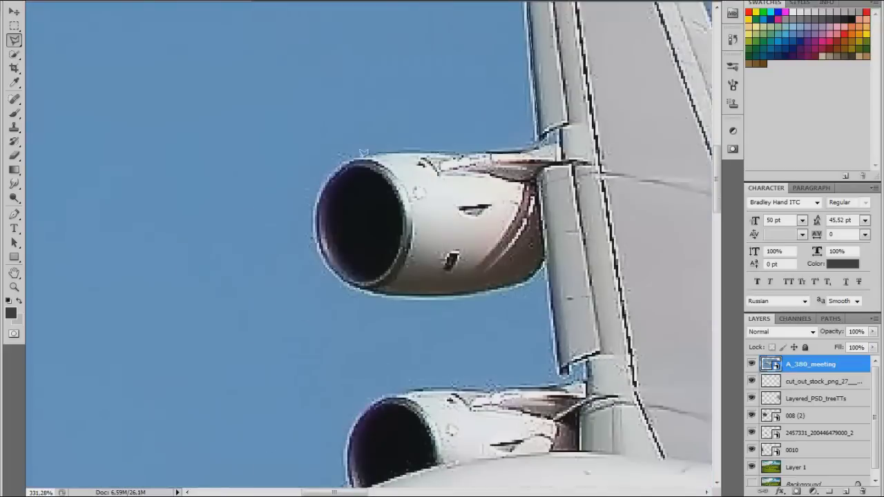
drag(359, 228, 256, 121)
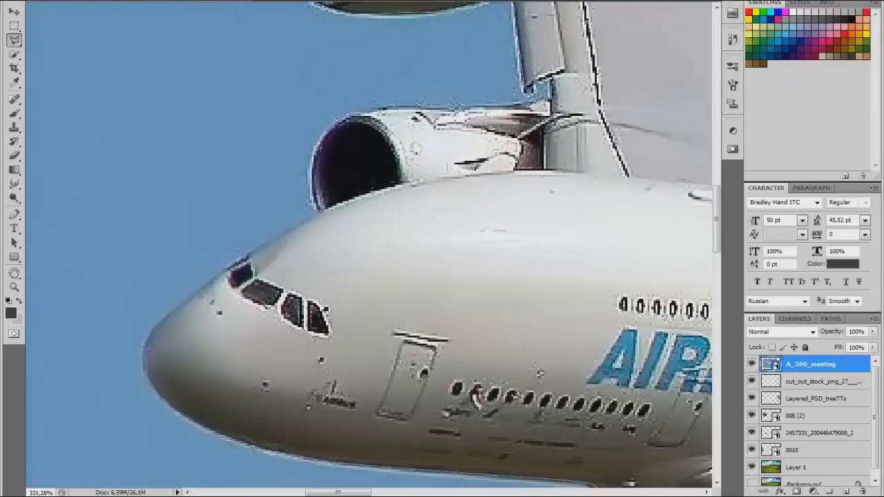
drag(318, 152, 336, 218)
key(alt+s)
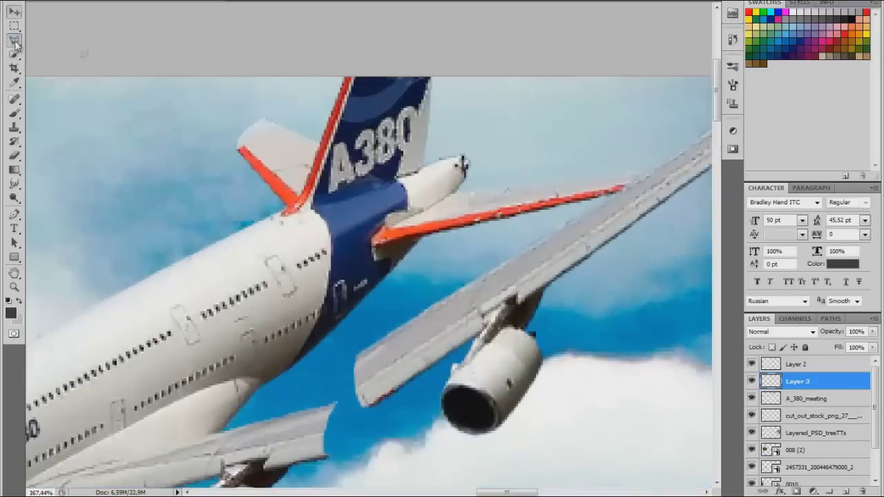
Step: Outline a piece of the A380 to cut off and paint charred black along the fuselage break
click(14, 41)
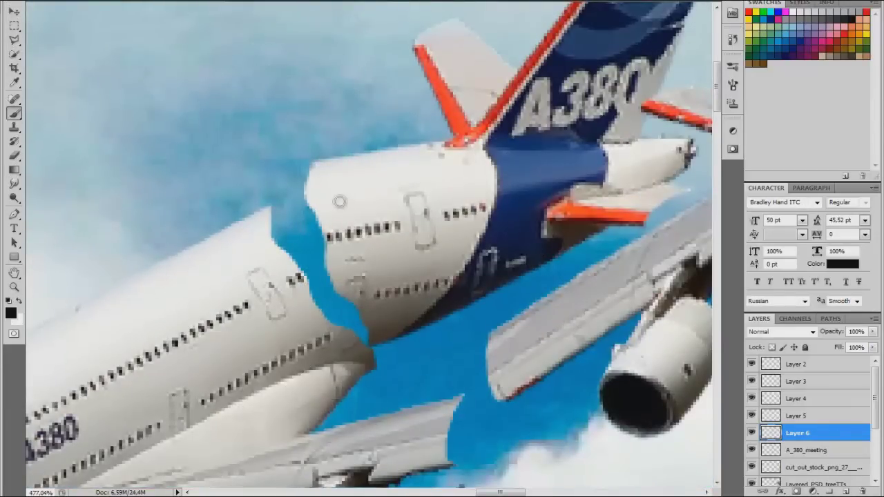
scroll(339, 201, up, 3)
drag(290, 197, 311, 156)
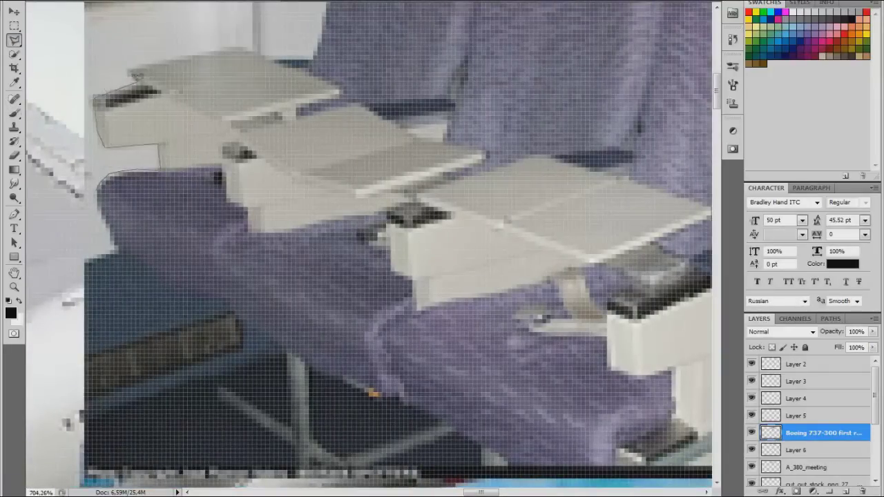
Step: Frame the seatbacks and windows in the cabin seat photo for selecting
drag(131, 166, 438, 193)
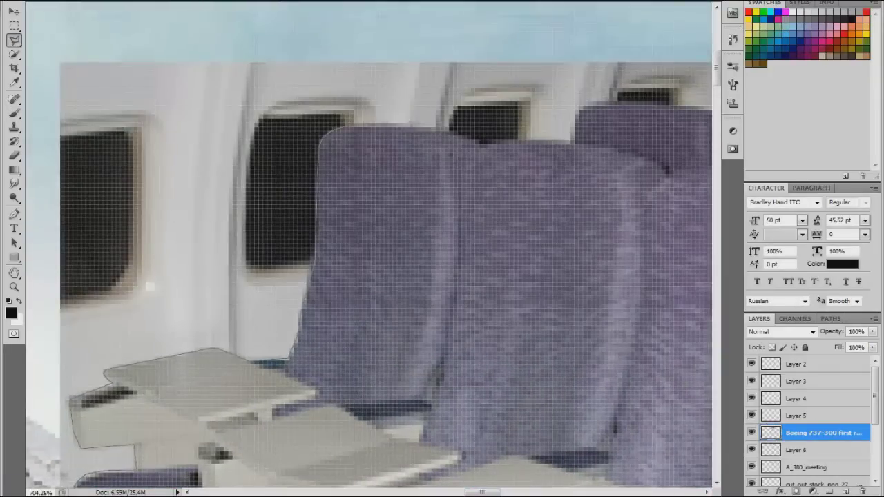
scroll(438, 192, down, 3)
scroll(439, 200, down, 3)
scroll(440, 208, down, 3)
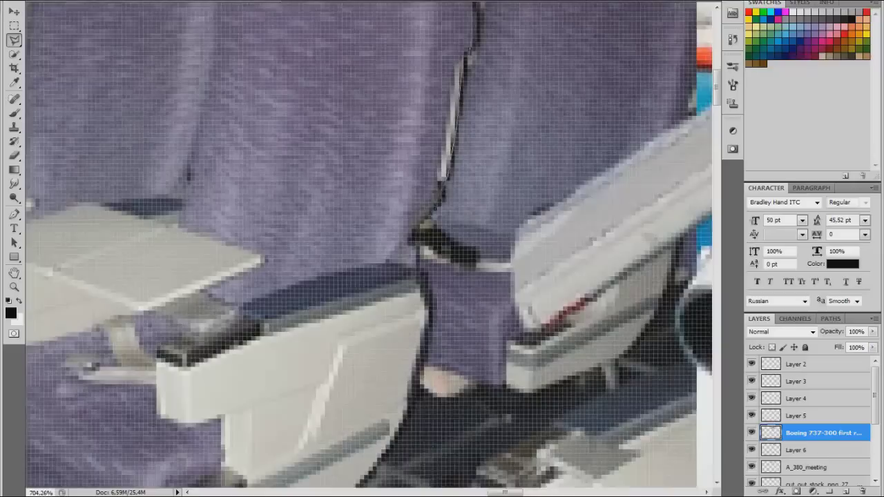
scroll(443, 220, down, 3)
scroll(443, 220, down, 3)
scroll(443, 219, down, 3)
scroll(443, 219, up, 3)
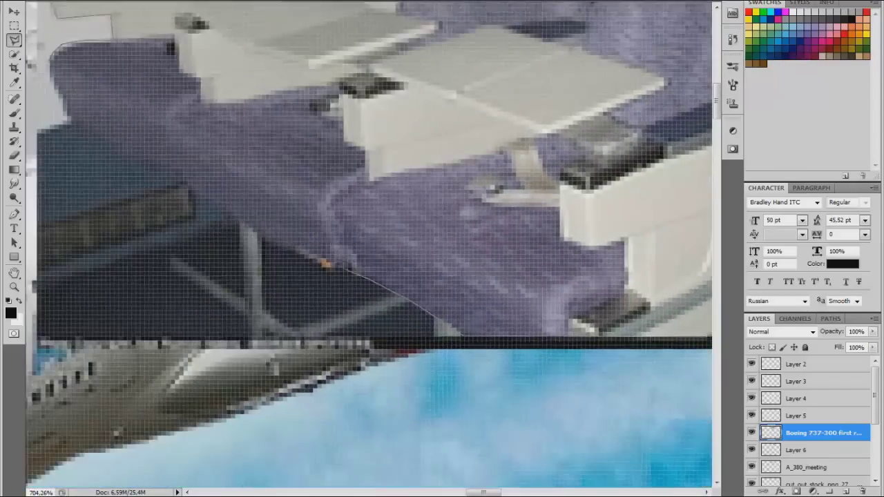
scroll(443, 220, up, 3)
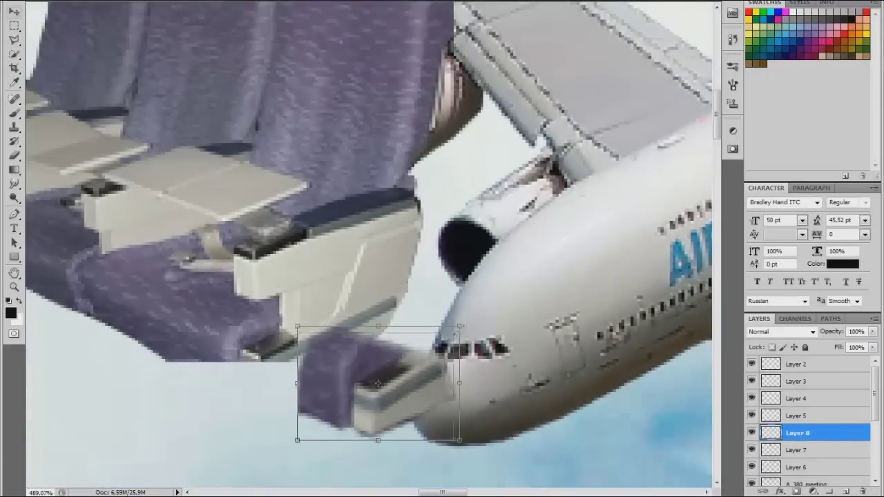
Step: Tuck the seat piece into the break at 52% opacity and shift the grey piece right
drag(384, 411, 270, 373)
key(5)
key(2)
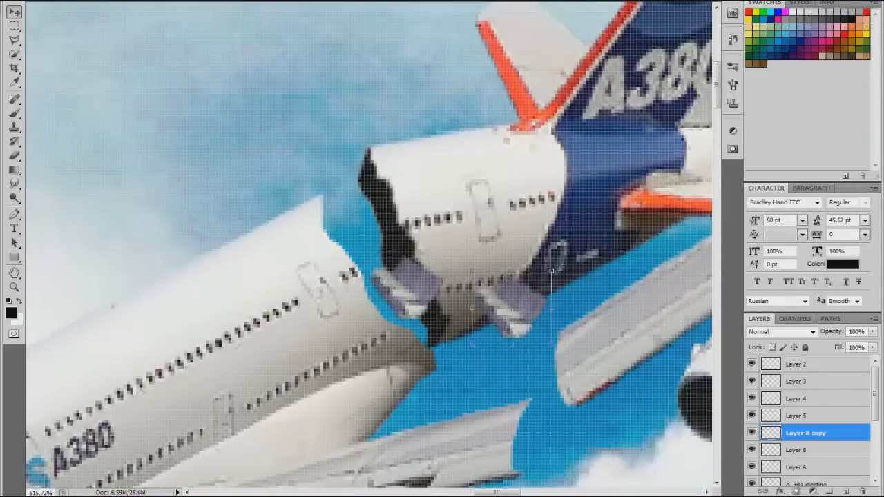
drag(511, 304, 574, 294)
click(429, 301)
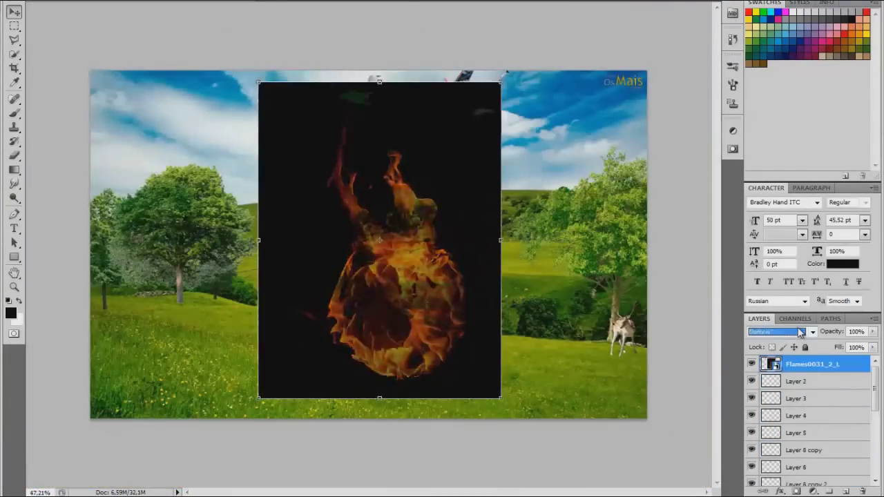
Step: Erase the black area around the flames at the fuselage break and free-transform them to fit
click(800, 332)
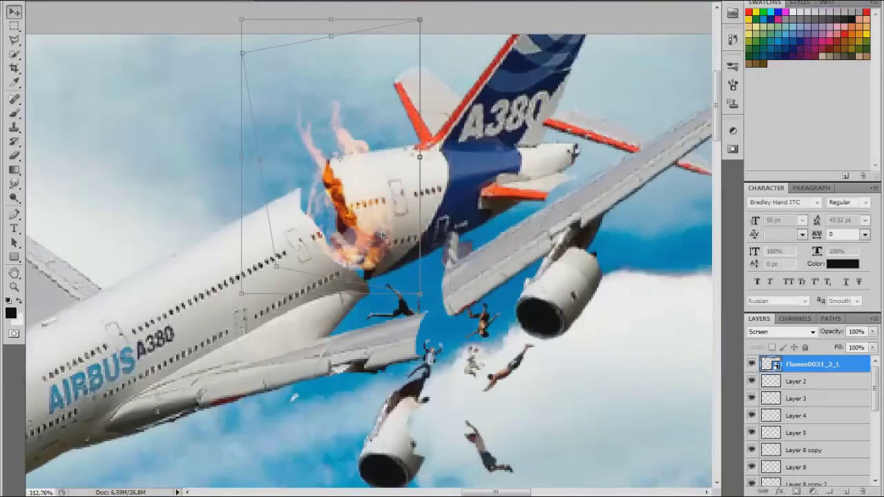
scroll(273, 52, up, 5)
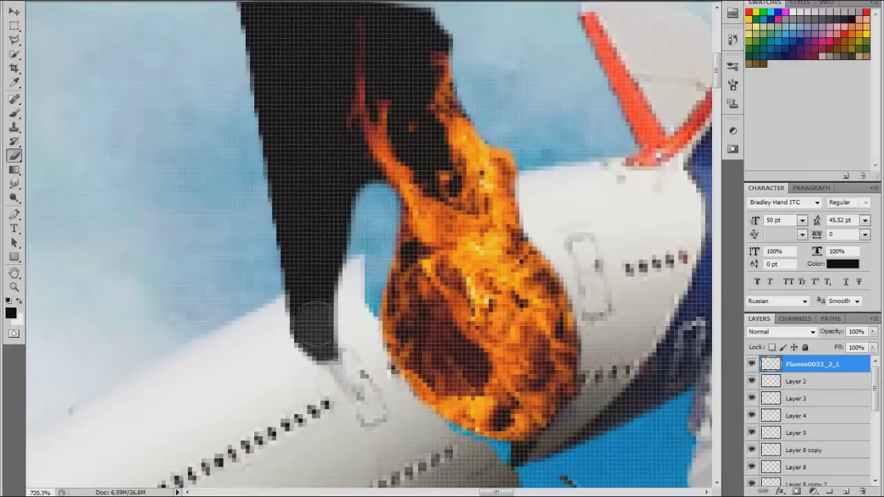
drag(317, 319, 325, 235)
scroll(325, 235, up, 2)
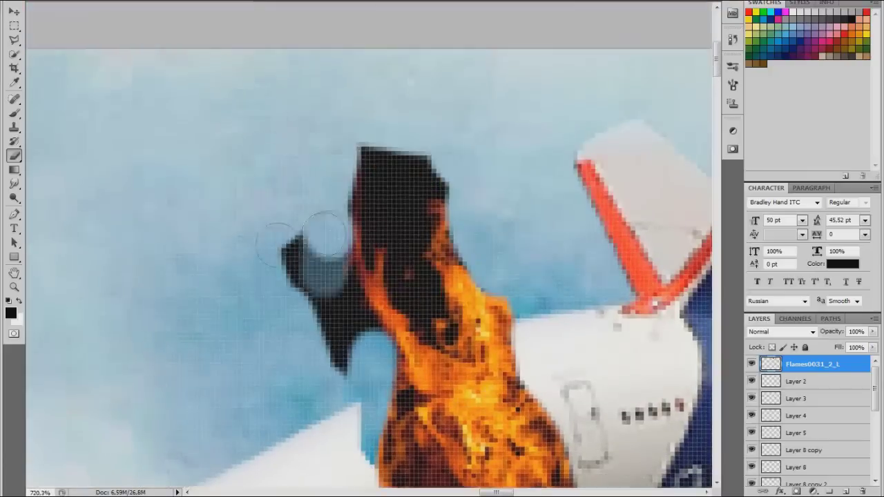
scroll(392, 176, down, 2)
scroll(392, 176, down, 3)
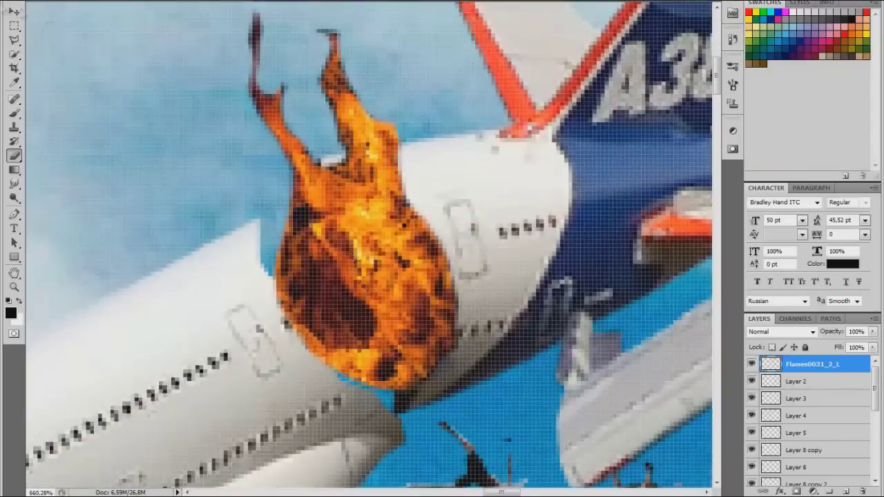
key(ctrl+t)
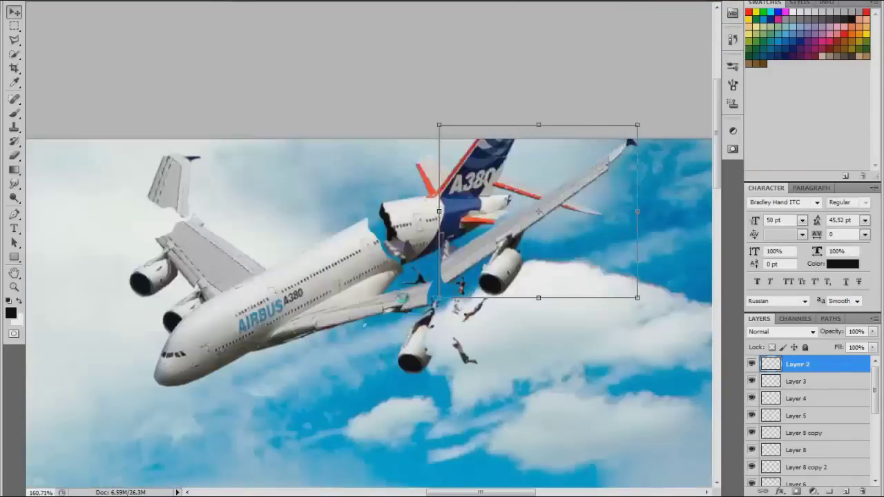
Step: Set the flames layer to Screen, duplicate it, and place another flames image on the plane
scroll(454, 118, up, 5)
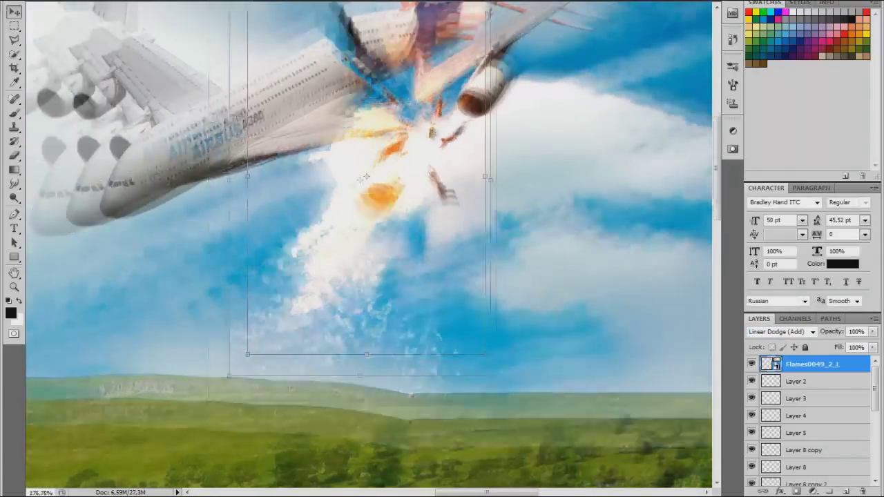
click(758, 334)
scroll(759, 335, down, 3)
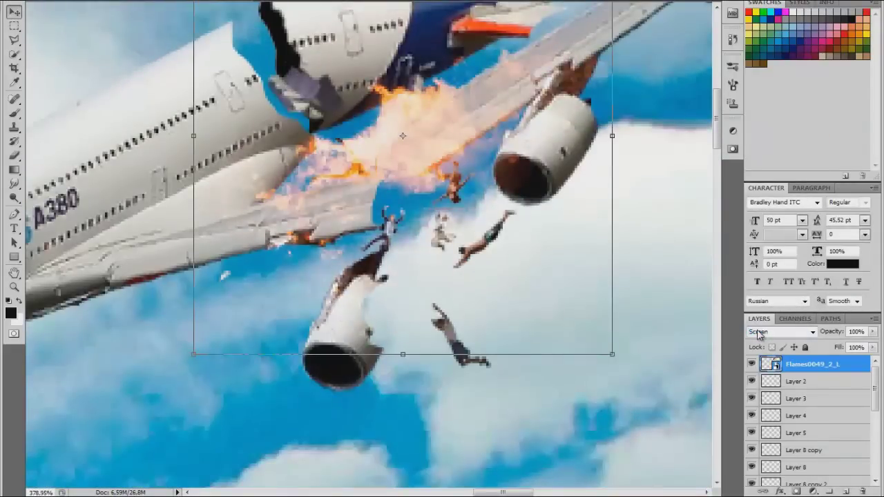
key(ctrl+j)
key(ctrl+j)
shift+click(805, 401)
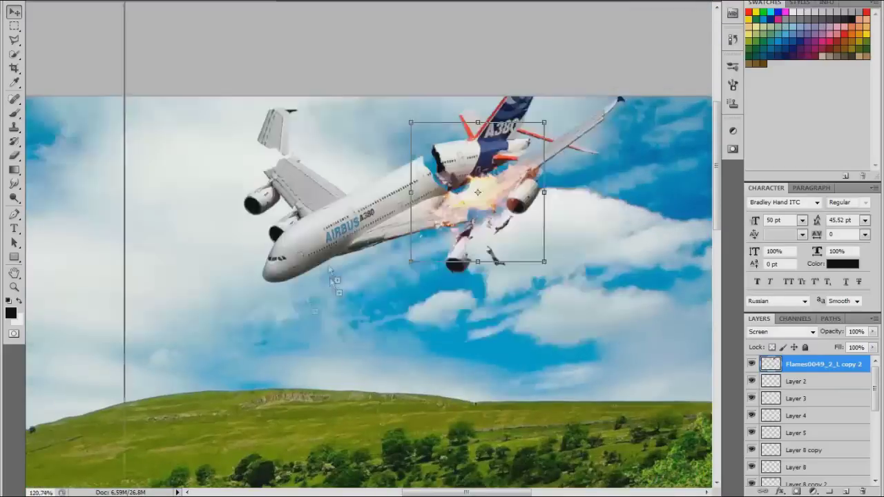
drag(306, 301, 373, 241)
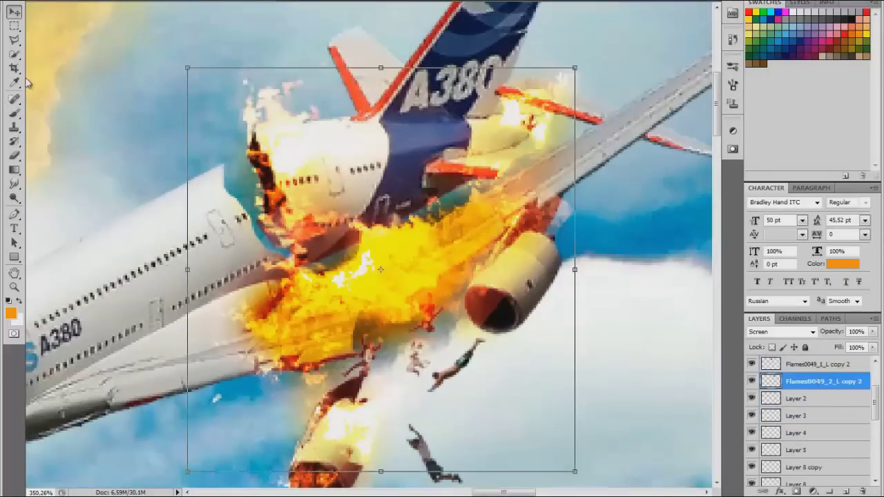
click(798, 415)
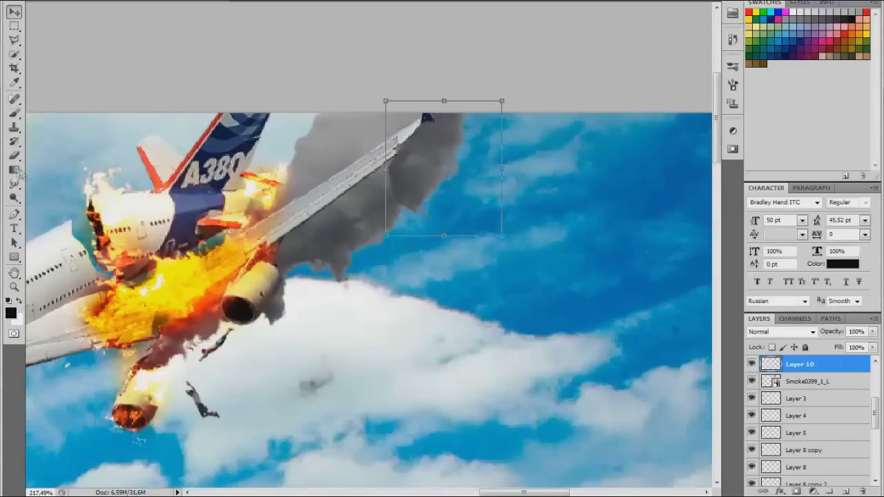
Step: Copy the fire onto the left engine together with the smoke layer and restack it
ctrl+click(797, 384)
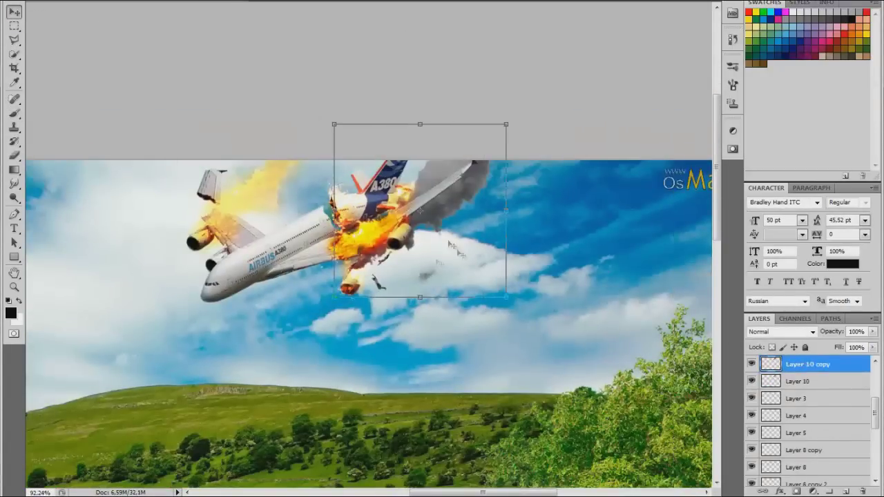
drag(449, 245, 289, 216)
drag(810, 458, 809, 440)
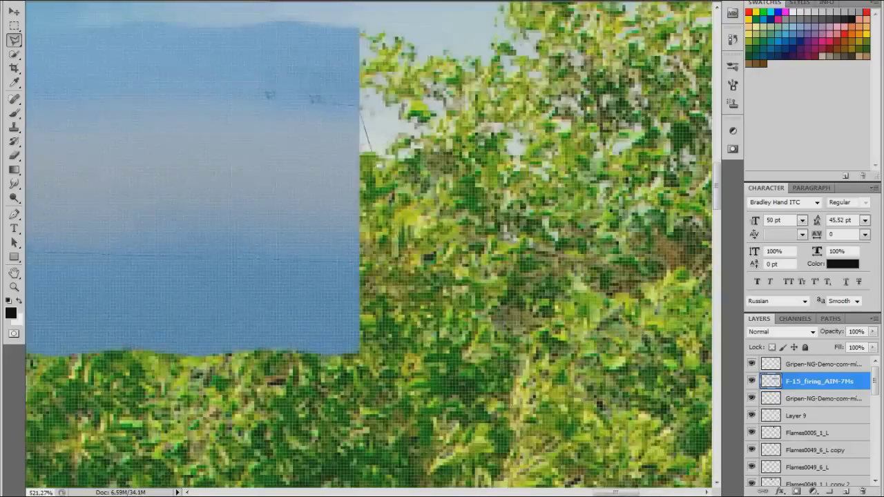
Step: Lift the missile and exhaust onto its own layer, resize it, clean edges, and move it below the Gripen
drag(159, 185, 386, 241)
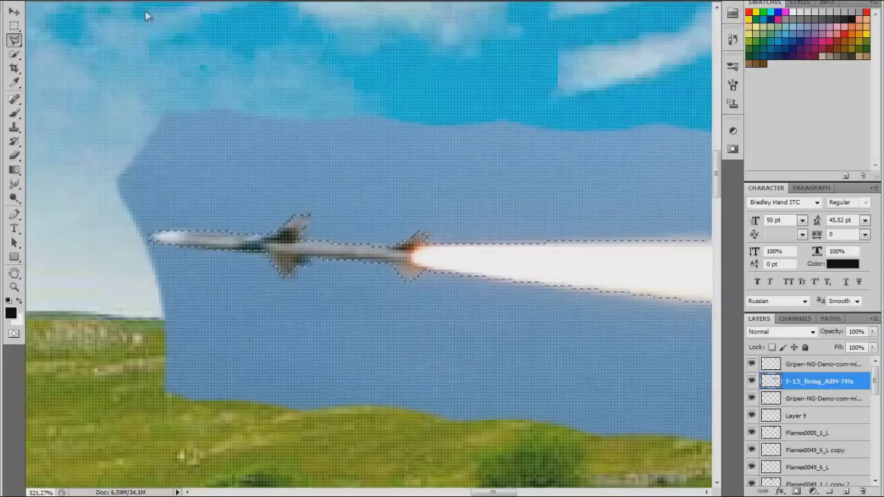
key(ctrl+0)
key(ctrl+t)
key(Return)
scroll(261, 212, up, 5)
key(e)
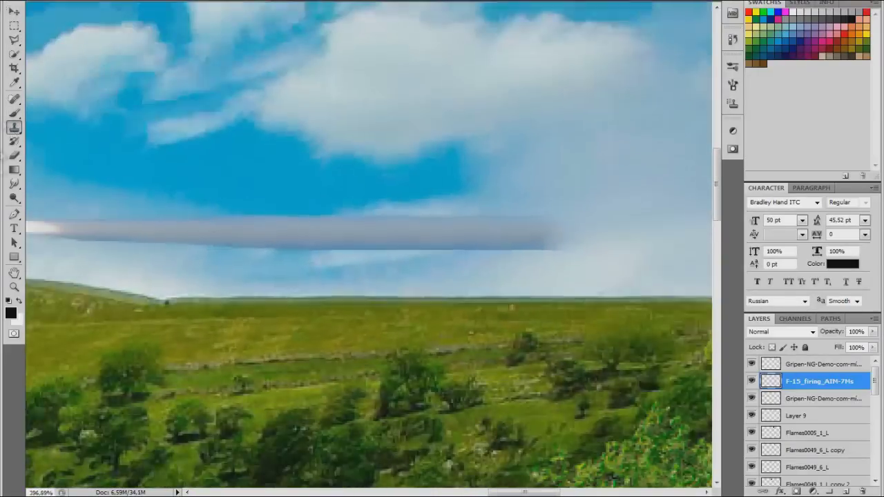
scroll(391, 307, down, 5)
key(v)
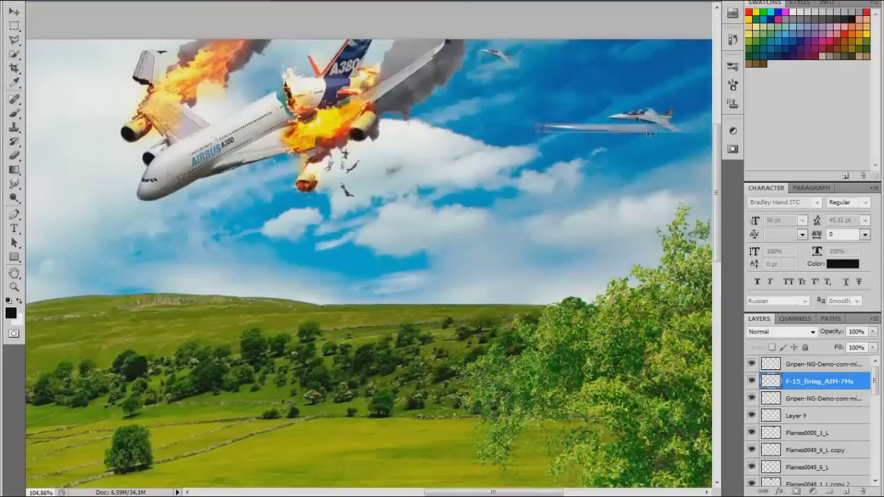
key(ctrl+bracketleft)
scroll(637, 134, up, 3)
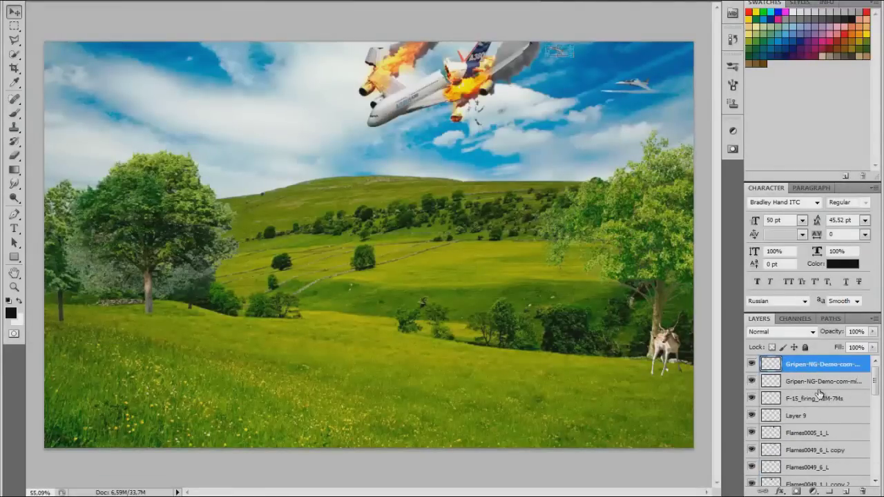
Step: Create Layer 11 in Soft Light mode and fill it orange, replacing the initial blue fill
key(ctrl+shift+alt+n)
click(11, 313)
click(735, 174)
key(alt+BackSpace)
scroll(803, 336, down, 3)
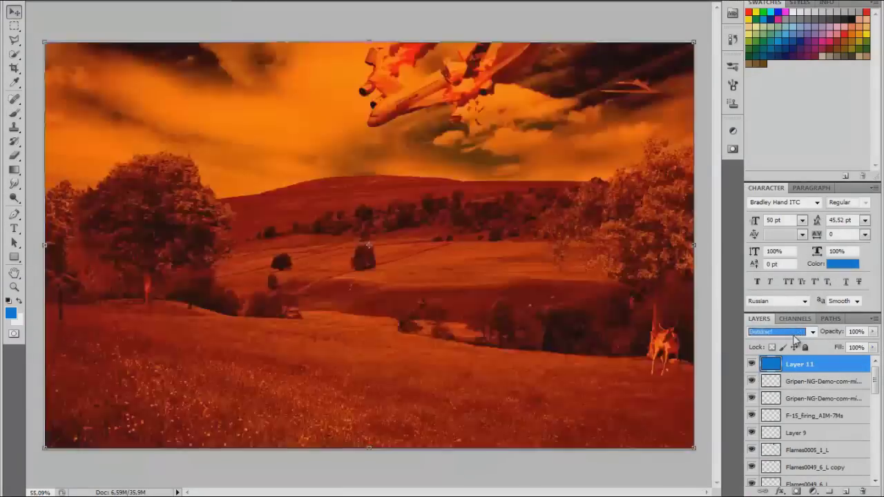
click(803, 331)
click(761, 173)
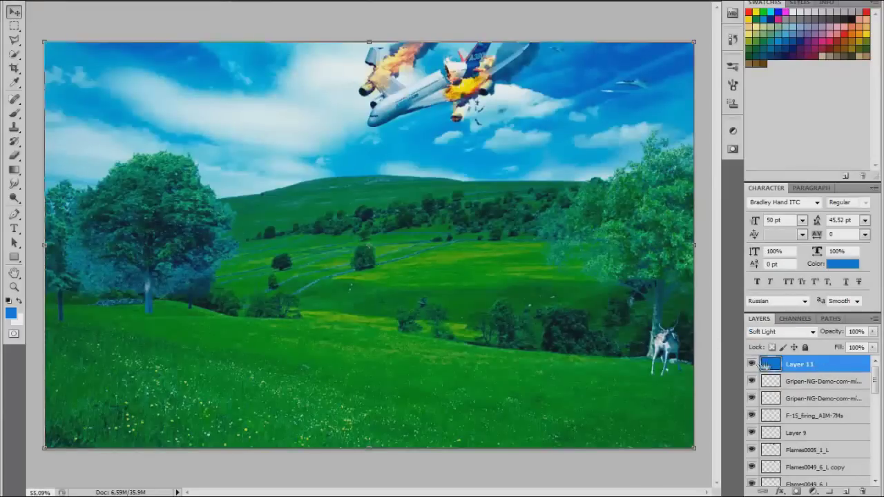
click(859, 20)
key(alt+BackSpace)
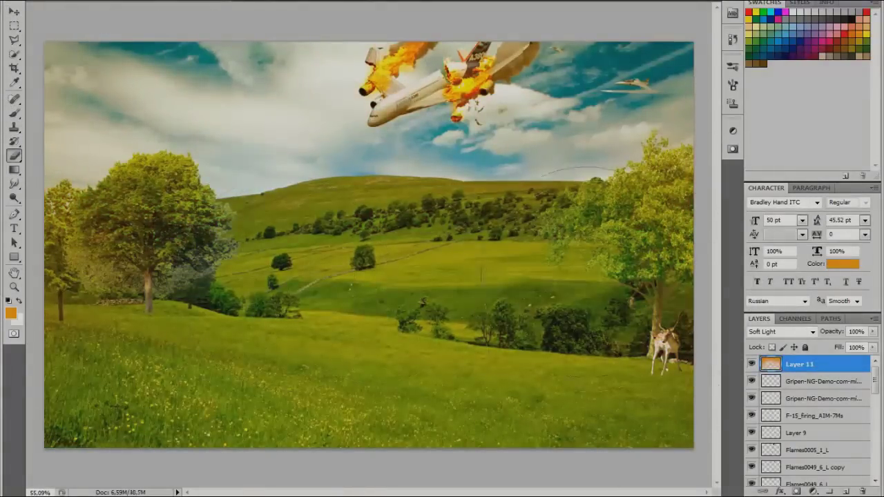